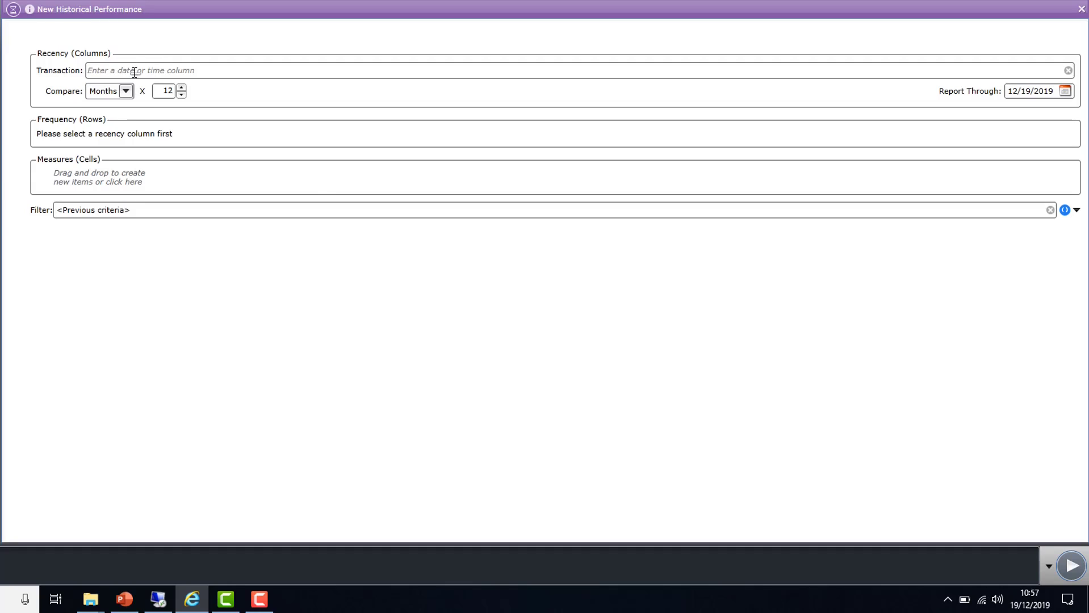
Set the recency transaction to Order Date from the Order table and compare 6 months
{"action": "left_click", "coordinate": [135, 71]}
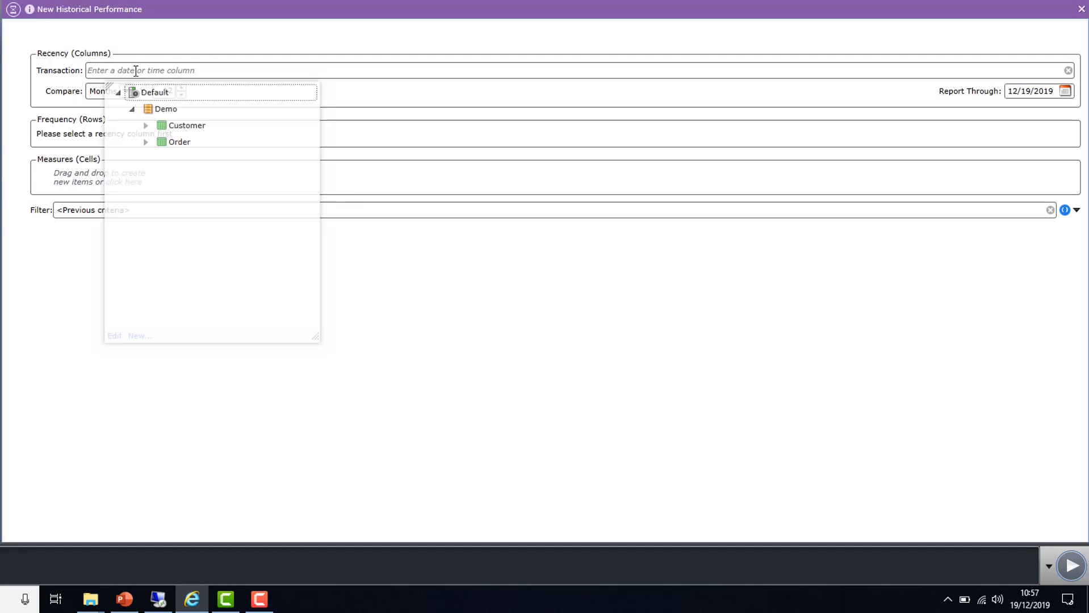
{"action": "left_click", "coordinate": [181, 142]}
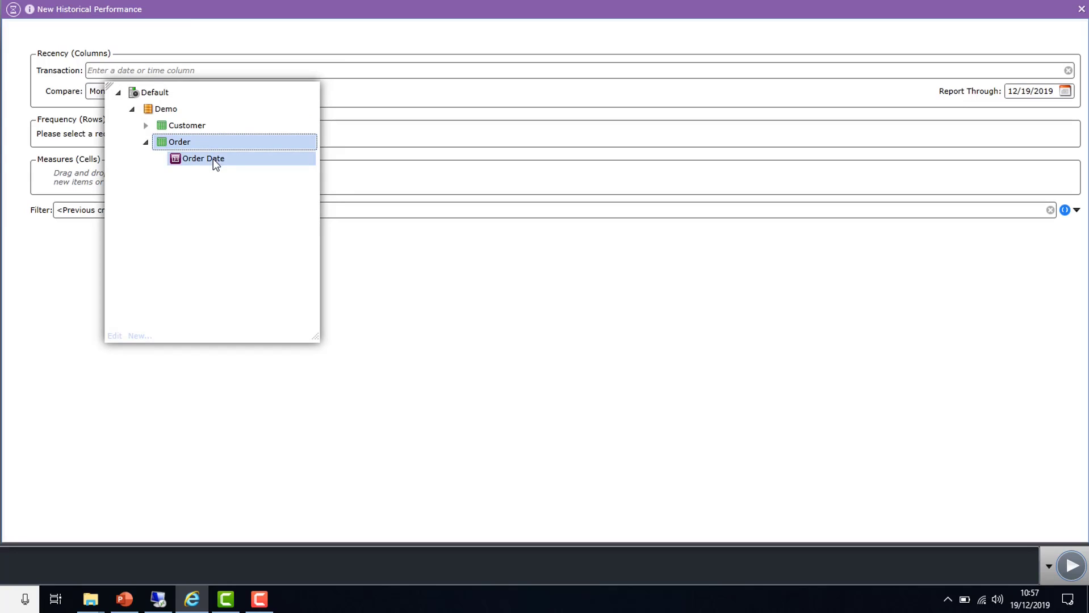
{"action": "left_click", "coordinate": [204, 159]}
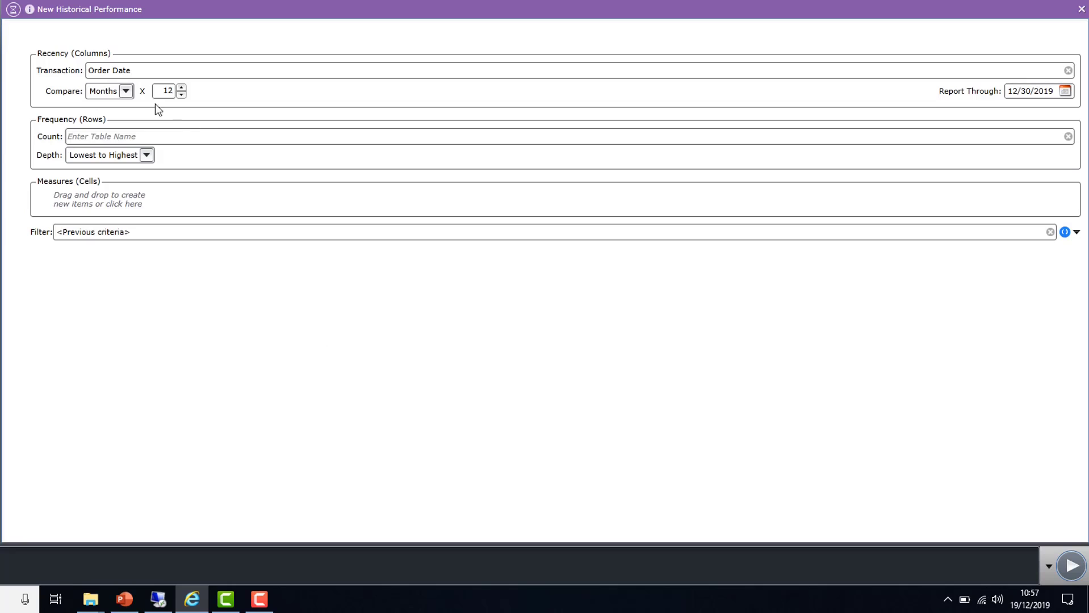
{"action": "left_click", "coordinate": [126, 91]}
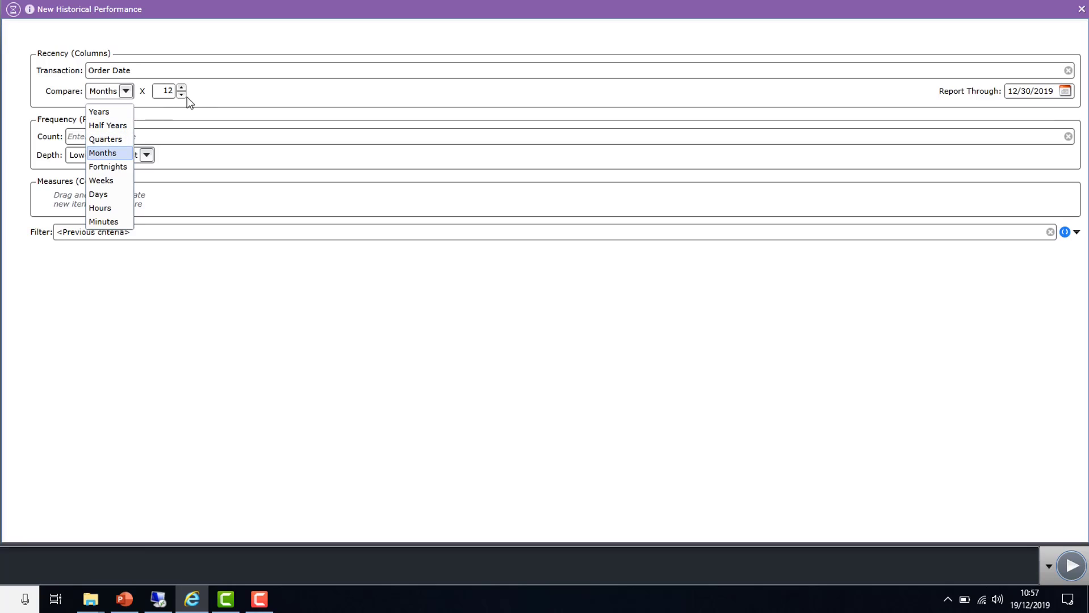
{"action": "left_click", "coordinate": [164, 91]}
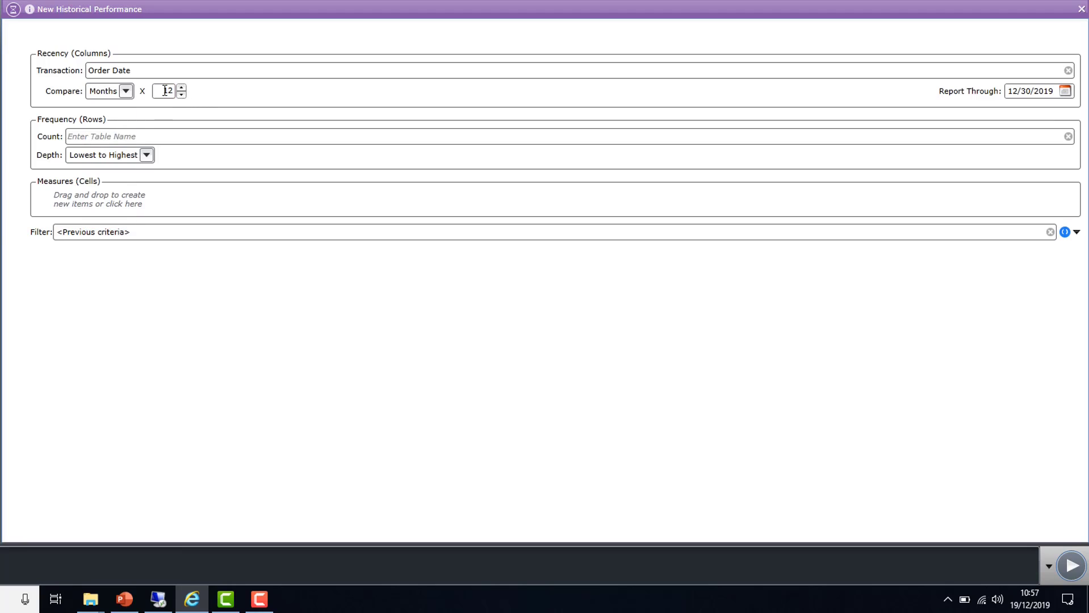
{"action": "key", "text": "BackSpace"}
{"action": "key", "text": "BackSpace"}
{"action": "type", "text": "6"}
Set the report-through date of the recency section to 12/19/2019
{"action": "left_click", "coordinate": [1062, 89]}
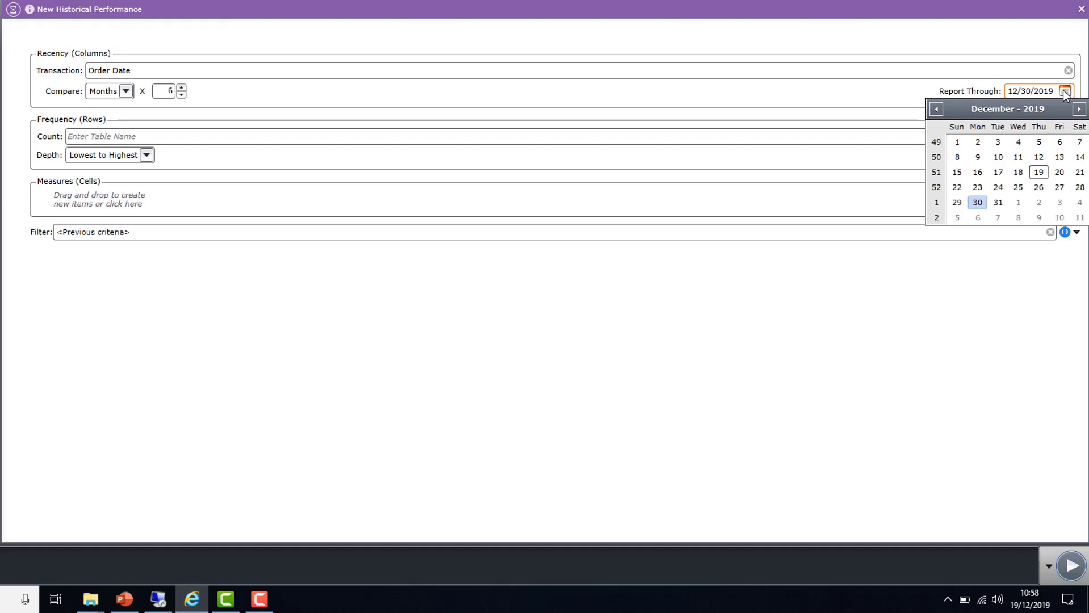
{"action": "left_click", "coordinate": [1037, 174]}
{"action": "left_click", "coordinate": [1038, 174]}
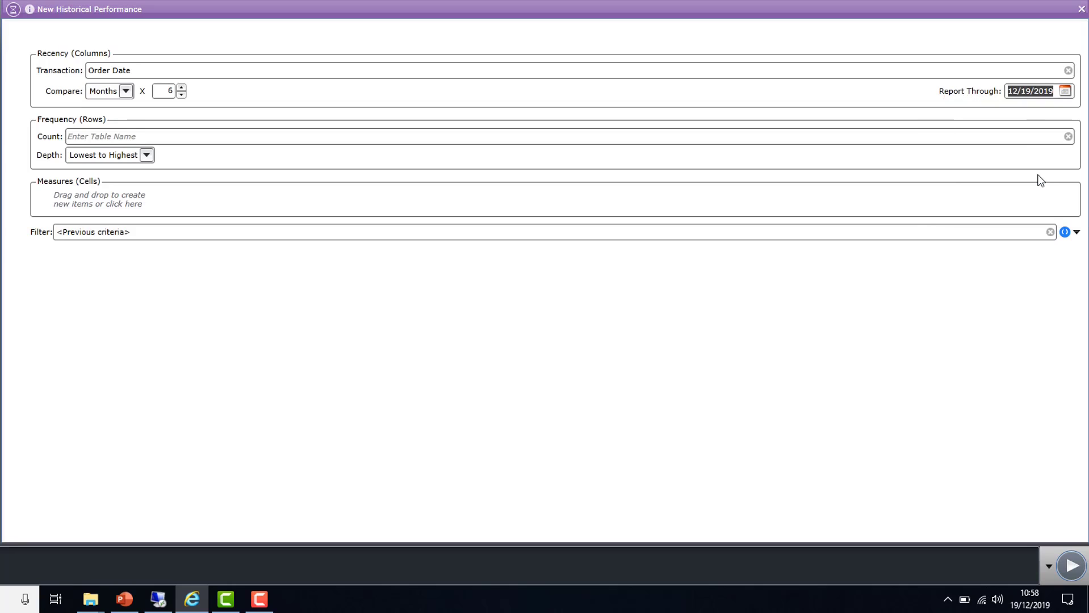
Set the frequency count to the Customer table with a depth of the lowest 6 values
{"action": "left_click", "coordinate": [100, 137]}
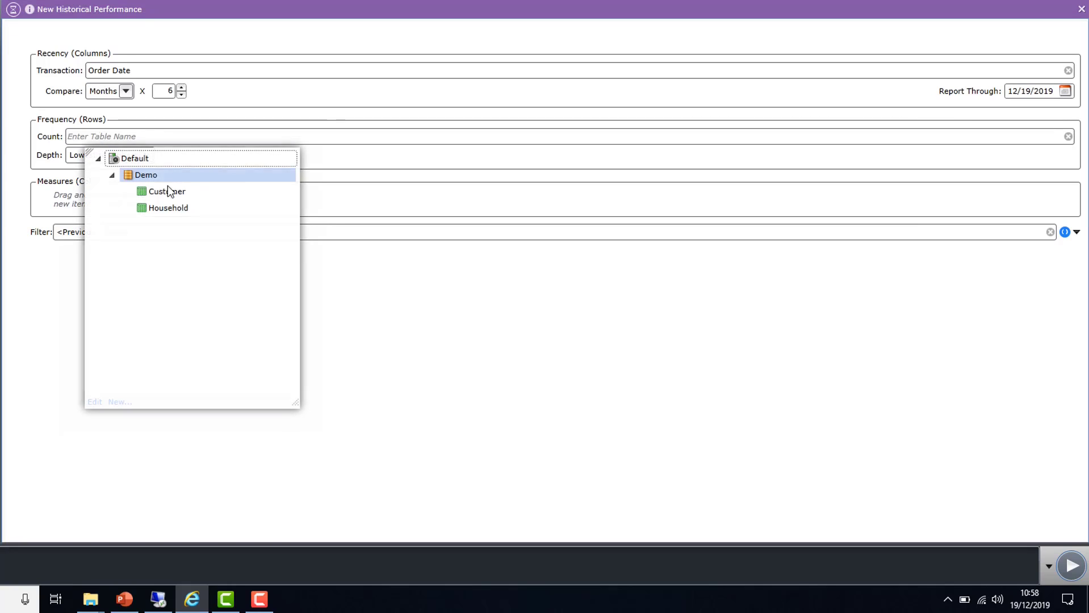
{"action": "left_click", "coordinate": [168, 192]}
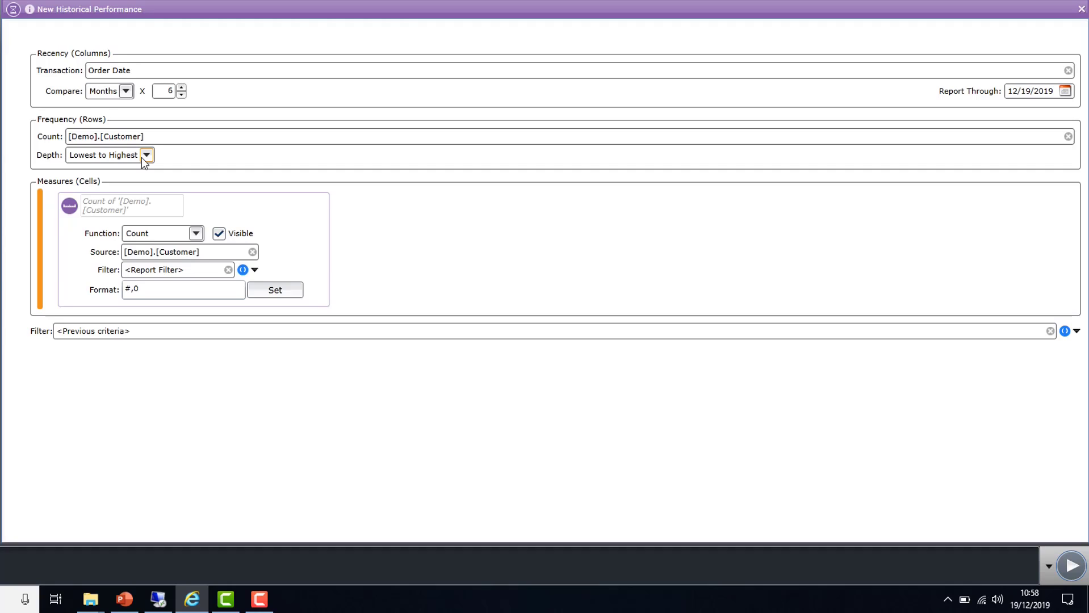
{"action": "left_click", "coordinate": [146, 155]}
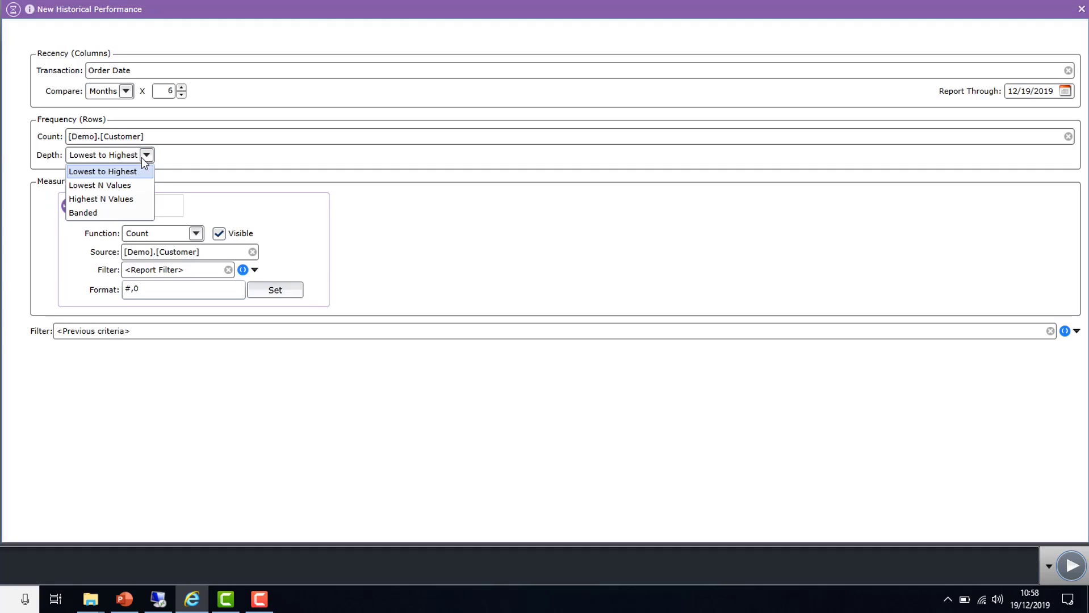
{"action": "left_click", "coordinate": [123, 186]}
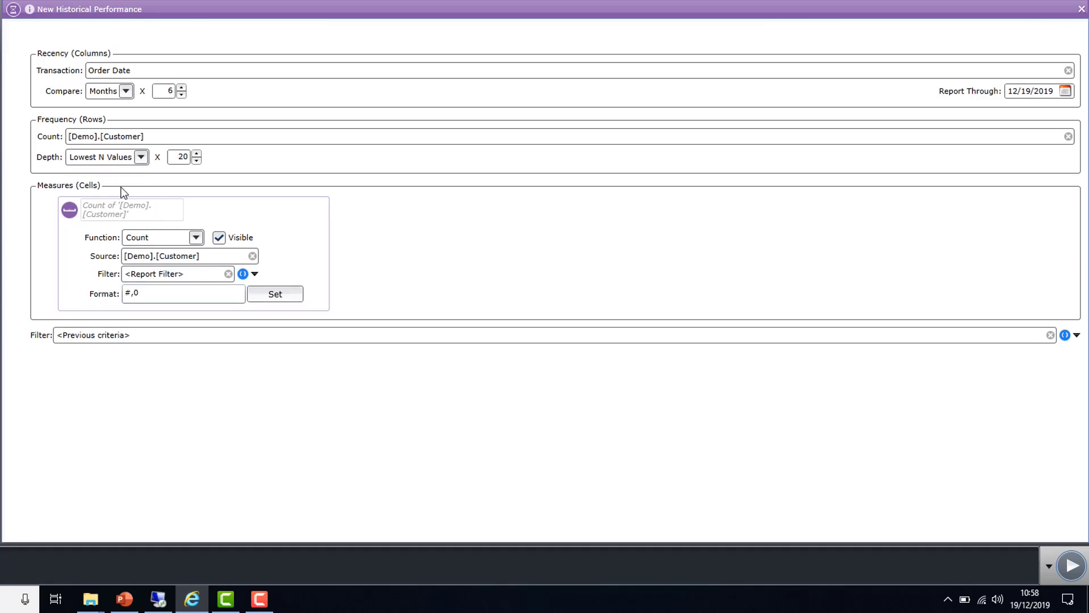
{"action": "double_click", "coordinate": [178, 158]}
{"action": "type", "text": "6"}
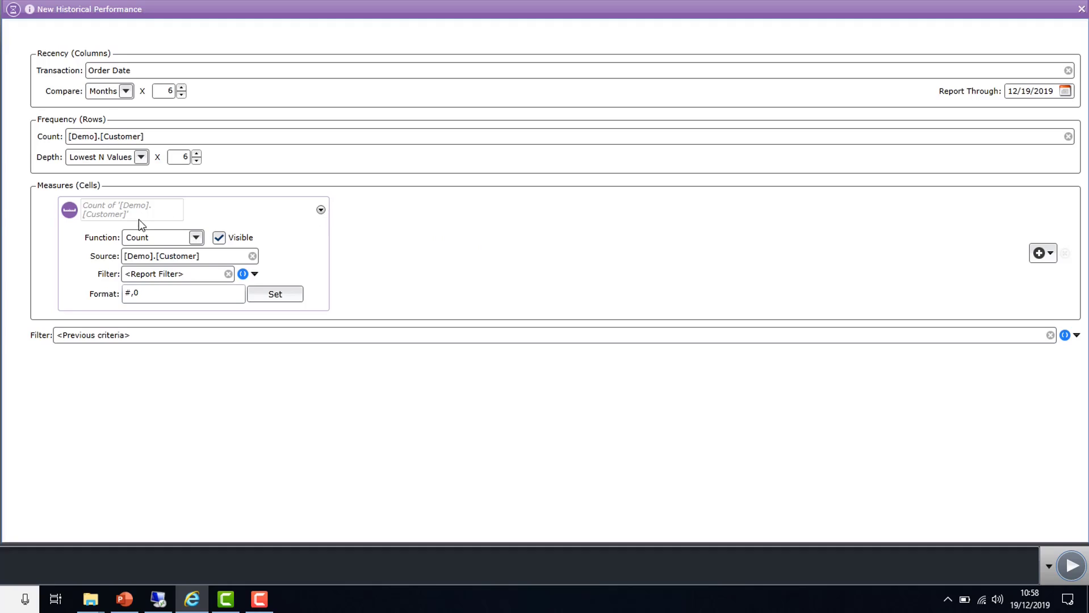
Name the customer count measure "Count of Customers" and review its number format settings
{"action": "left_click", "coordinate": [121, 209]}
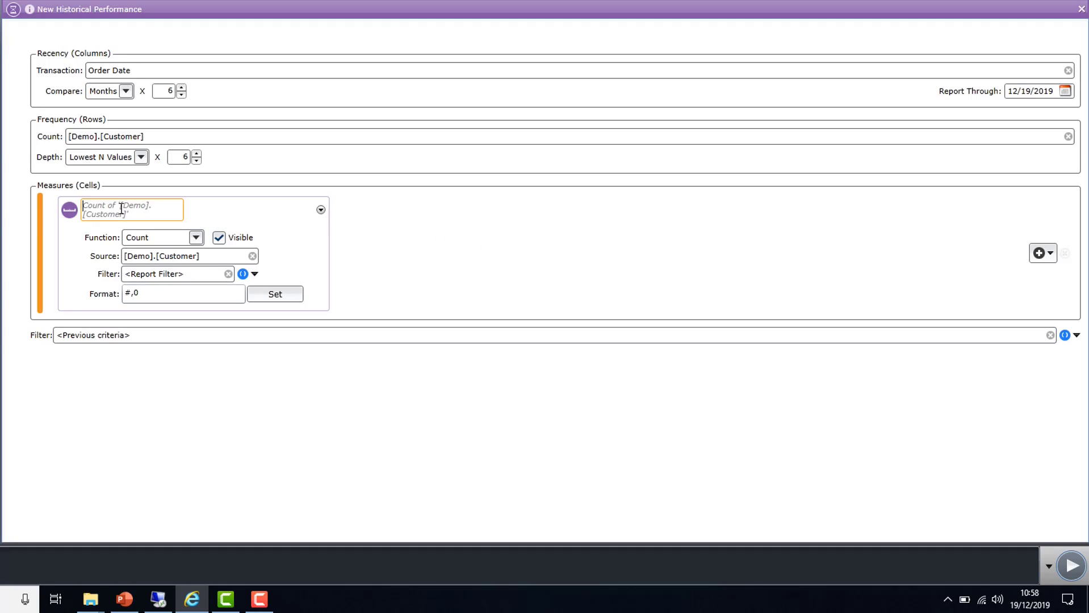
{"action": "type", "text": "C"}
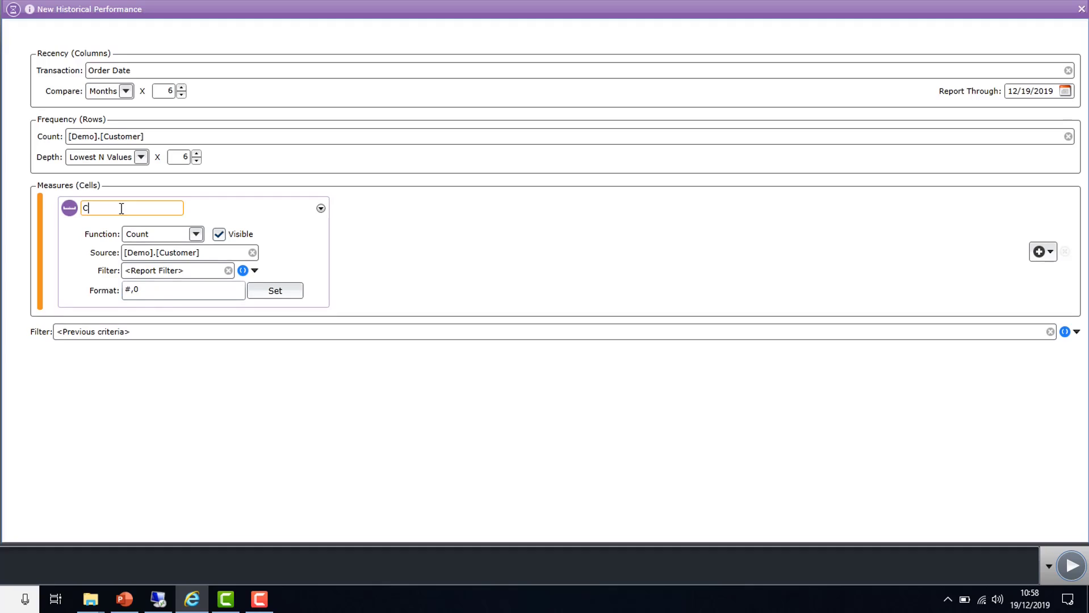
{"action": "type", "text": "ount of Customers"}
{"action": "left_click", "coordinate": [271, 293]}
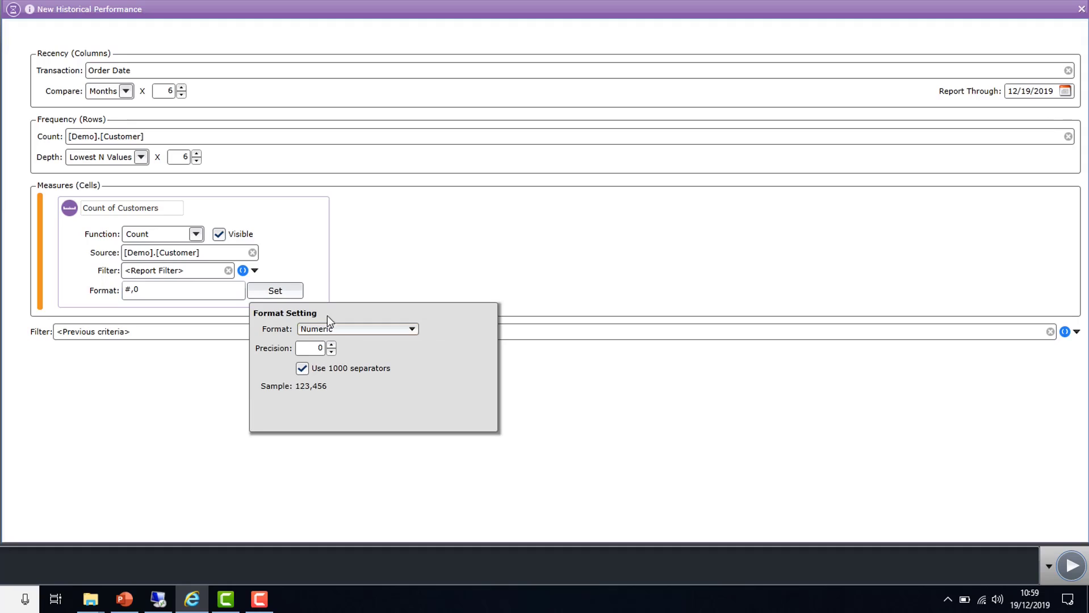
{"action": "left_click", "coordinate": [353, 264]}
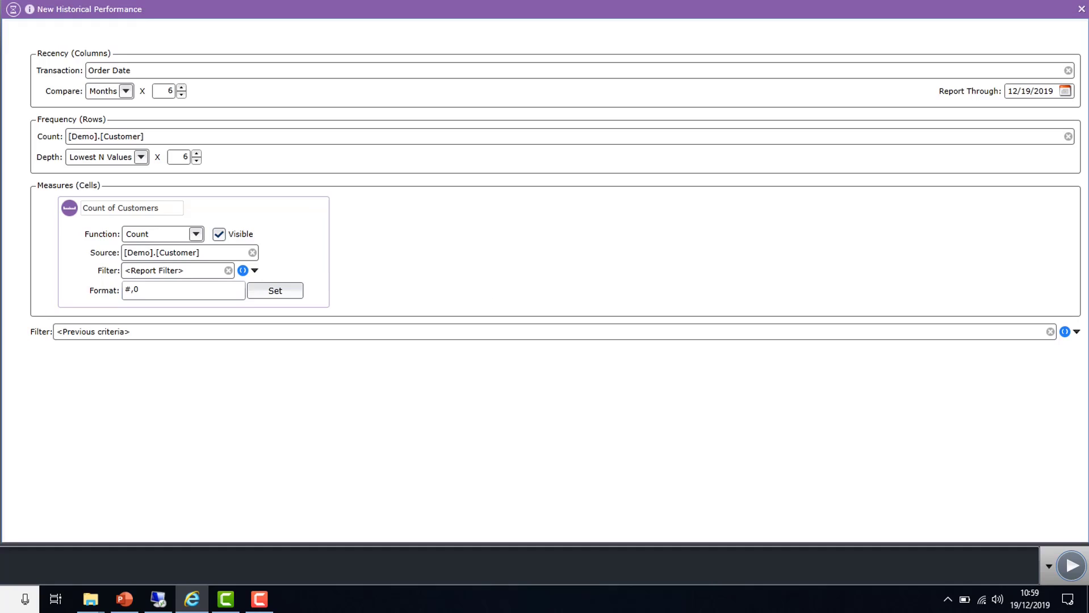
Add Order Value as a sum measure in the cells and name it "Order Value"
{"action": "left_click_drag", "start_coordinate": [7, 252], "coordinate": [404, 297]}
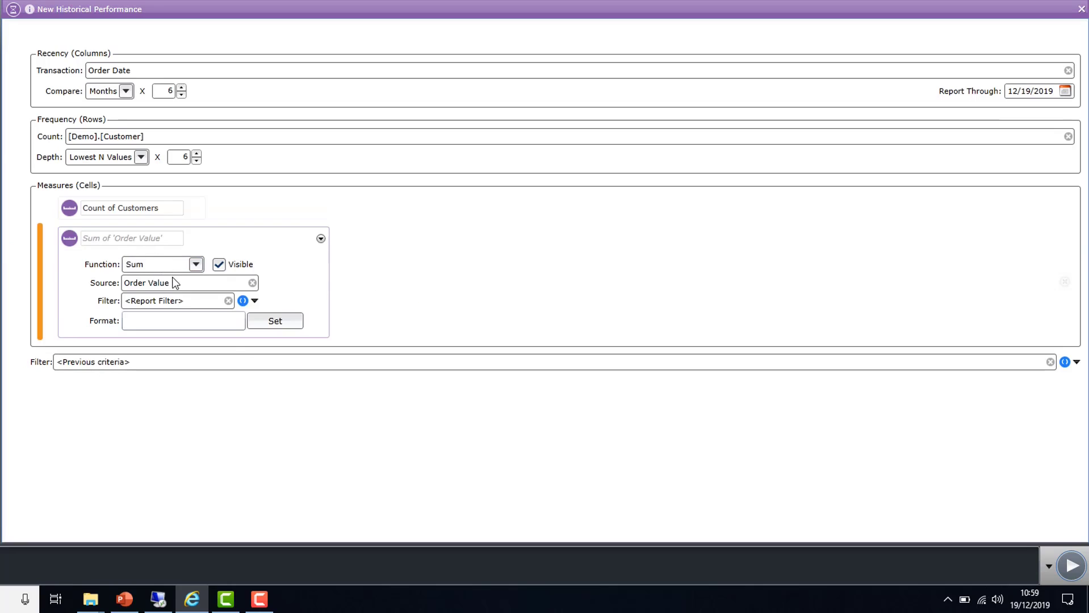
{"action": "left_click", "coordinate": [134, 239]}
{"action": "type", "text": "Or"}
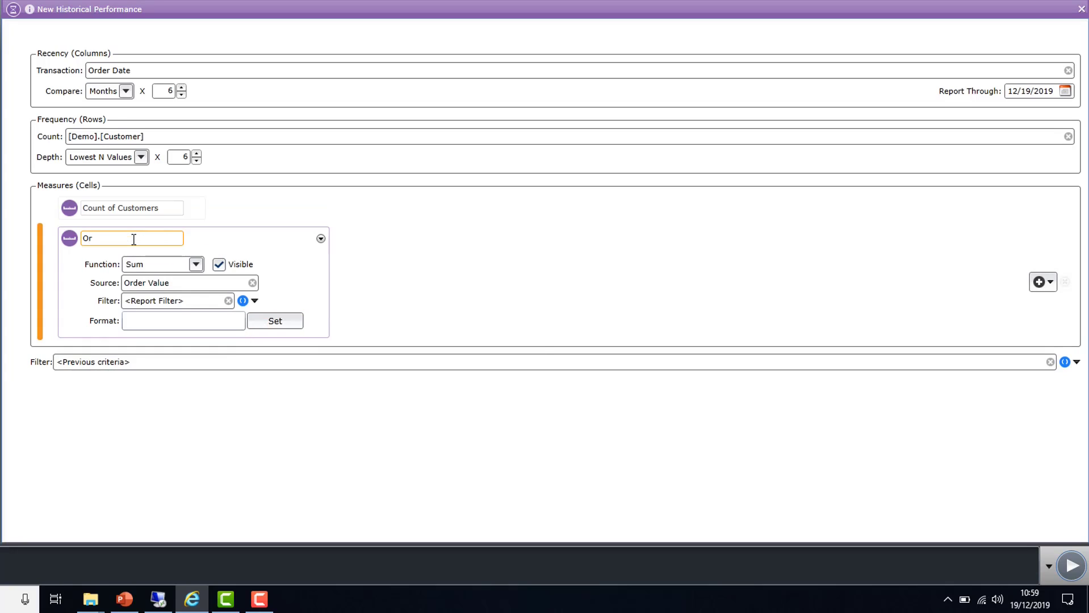
{"action": "type", "text": "der Value"}
Format the Order Value measure as US Dollar currency with 1000 separators, and collapse its settings
{"action": "left_click", "coordinate": [281, 323]}
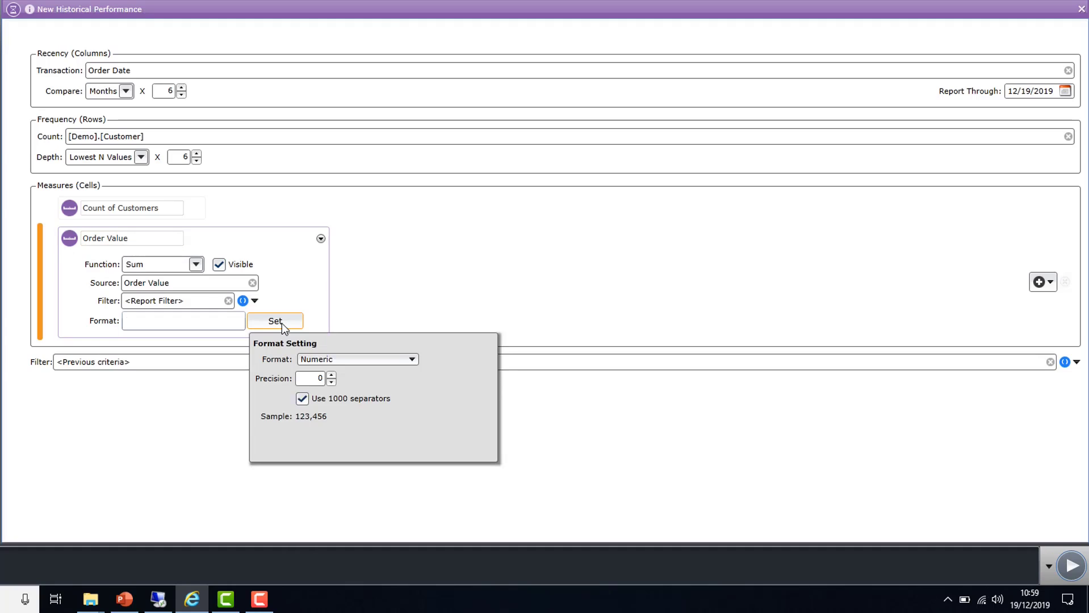
{"action": "left_click", "coordinate": [327, 359]}
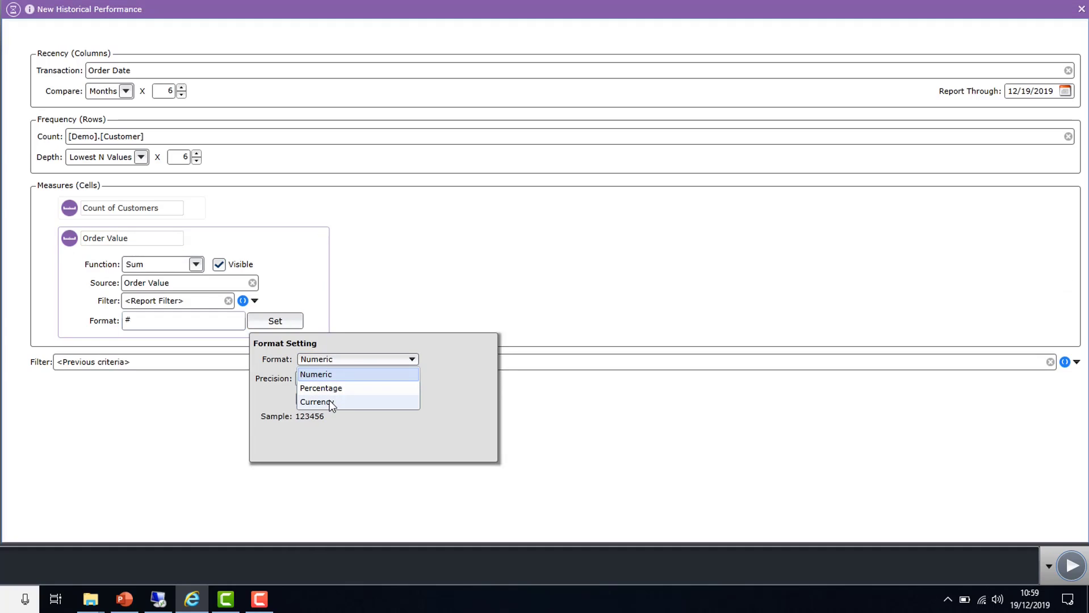
{"action": "left_click", "coordinate": [328, 399]}
{"action": "left_click", "coordinate": [327, 399]}
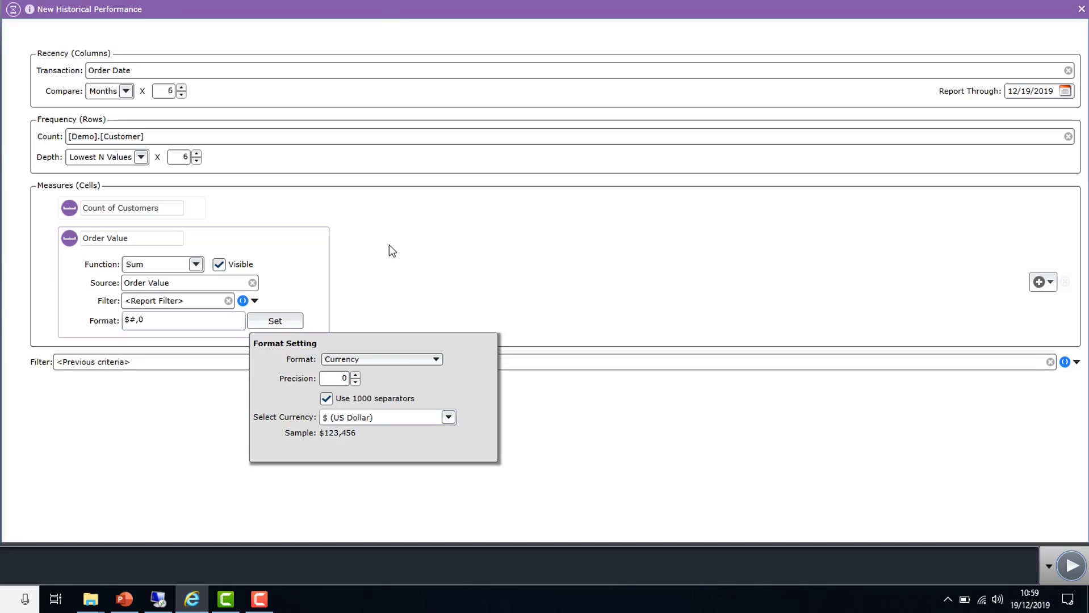
{"action": "left_click", "coordinate": [344, 249]}
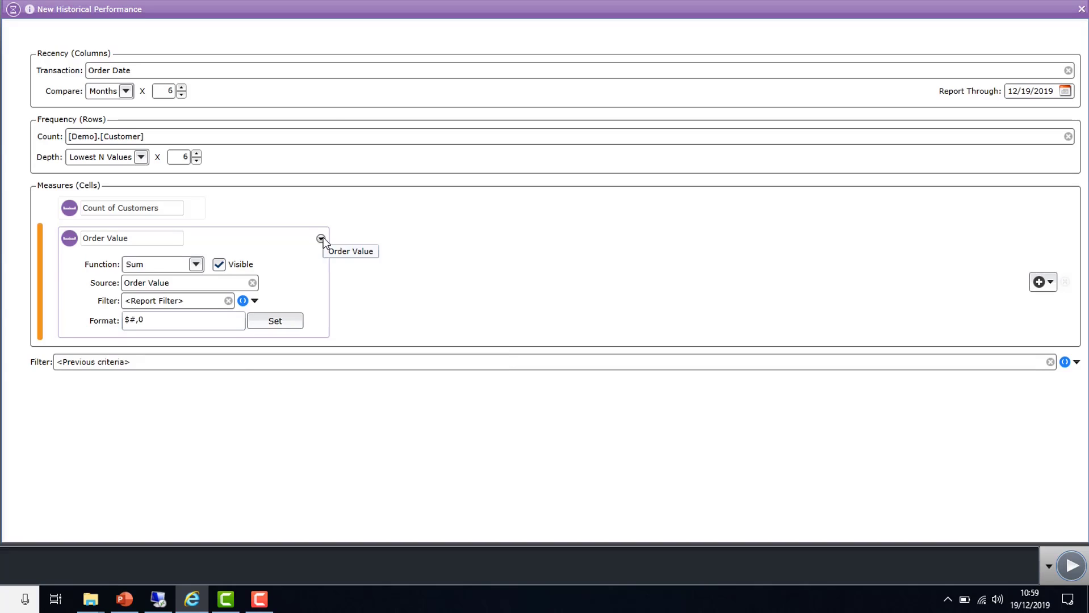
{"action": "left_click", "coordinate": [321, 239]}
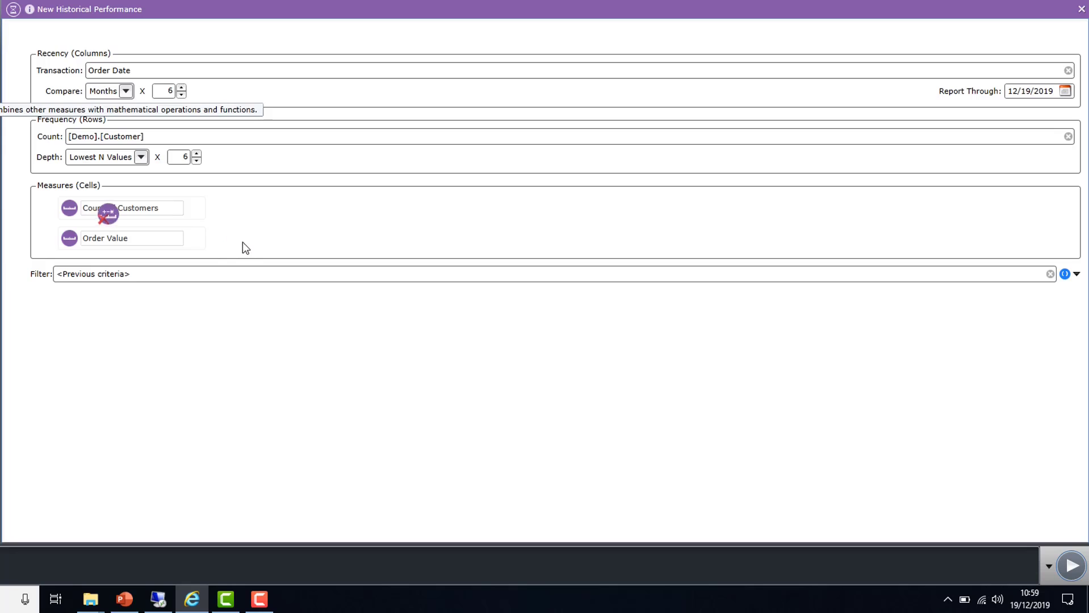
Add a calculated measure with the expression {Order Value}/{Count of Customers}
{"action": "left_click_drag", "start_coordinate": [242, 242], "coordinate": [247, 242]}
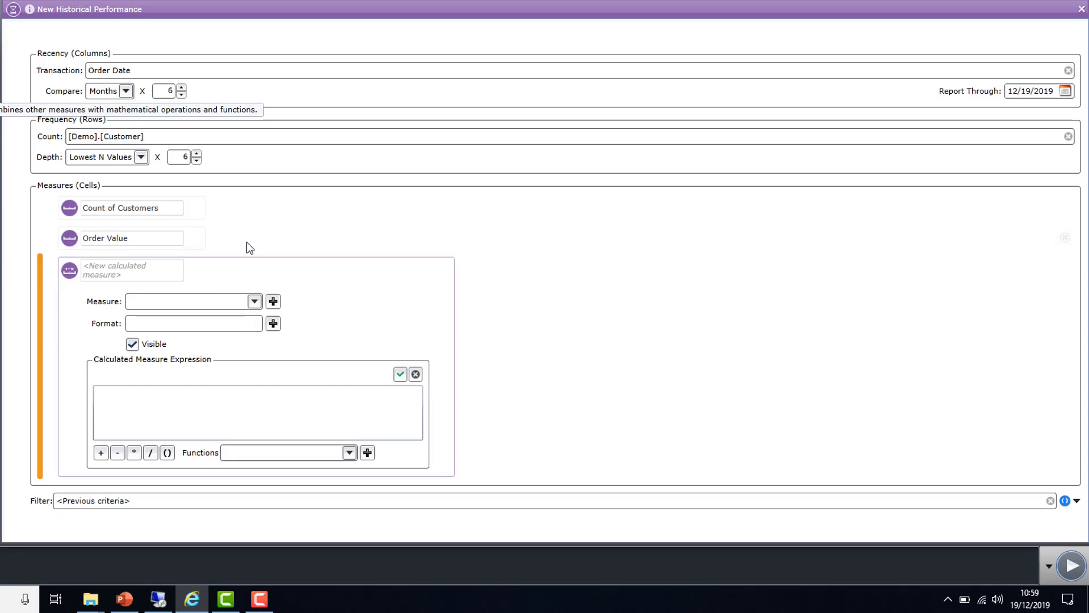
{"action": "left_click", "coordinate": [220, 299]}
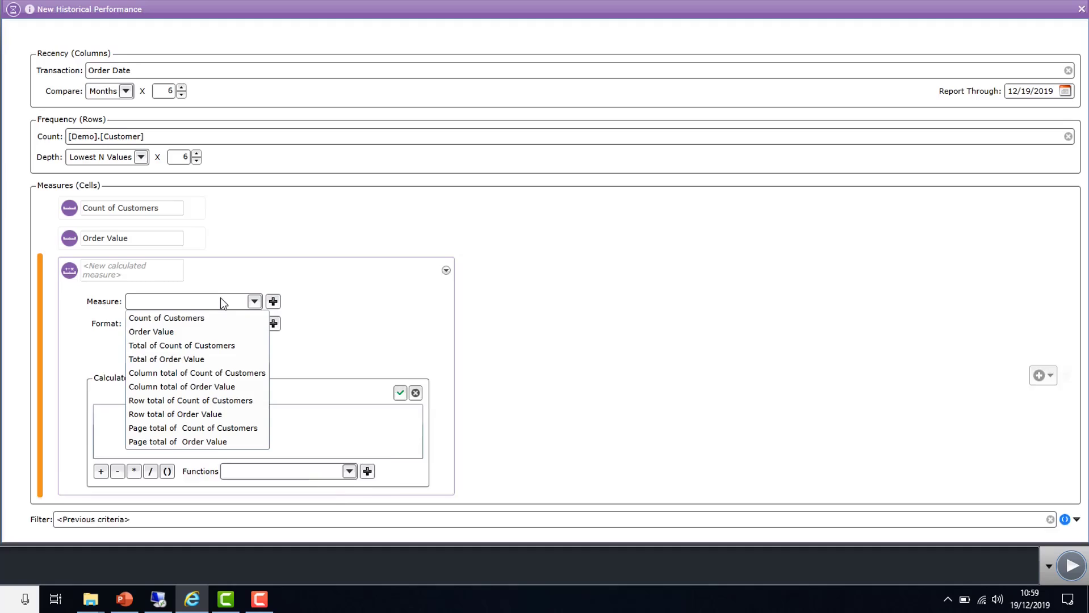
{"action": "left_click", "coordinate": [197, 332]}
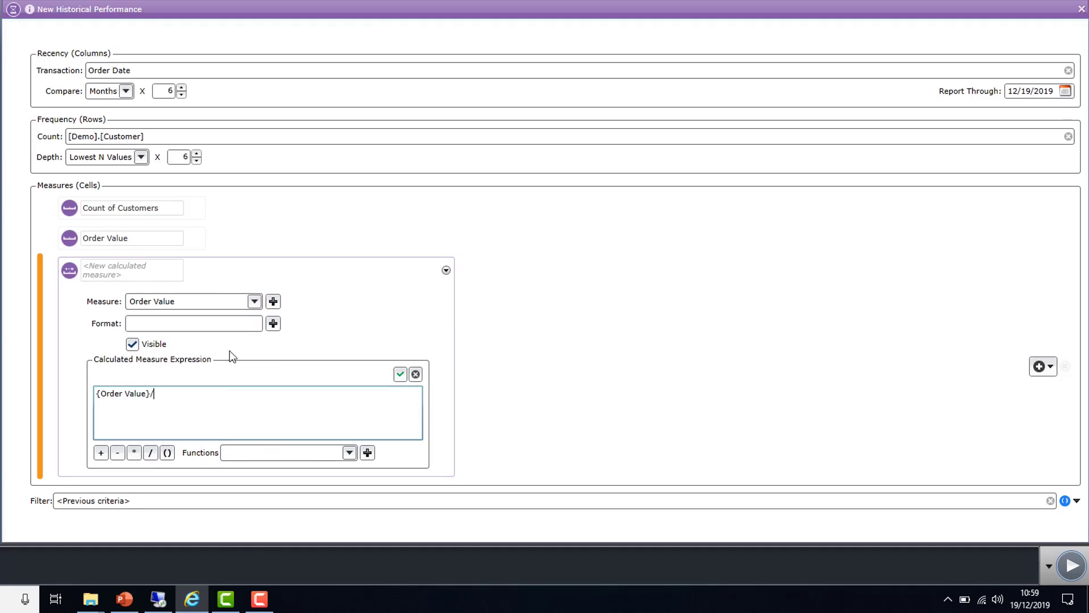
{"action": "left_click", "coordinate": [250, 302]}
{"action": "left_click", "coordinate": [227, 319]}
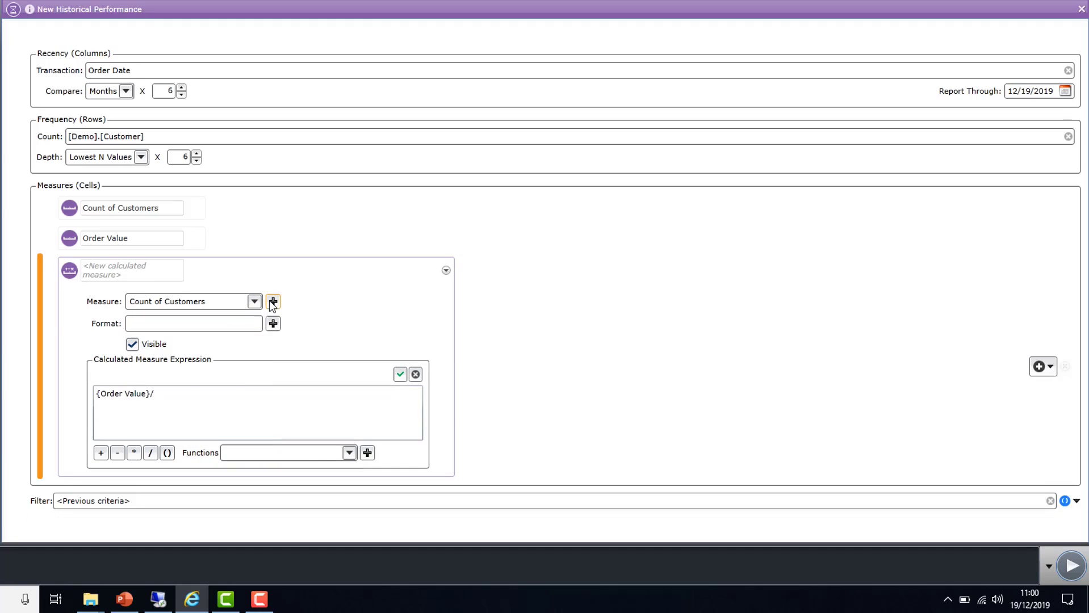
{"action": "left_click", "coordinate": [272, 301]}
Format the calculated measure as US Dollar currency with 1000 separators
{"action": "left_click", "coordinate": [273, 324]}
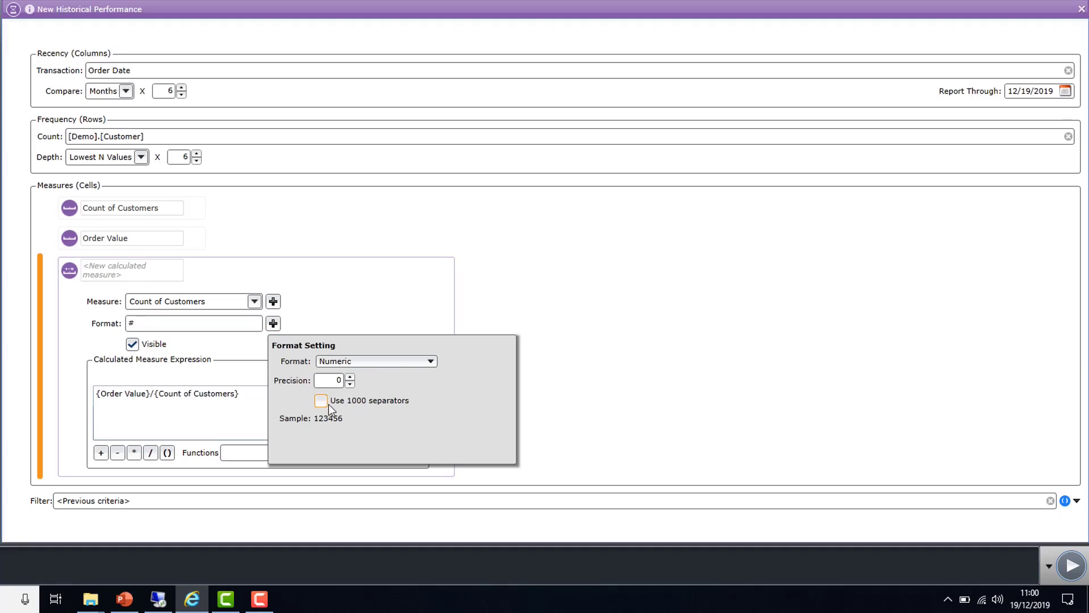
{"action": "left_click", "coordinate": [322, 402]}
{"action": "left_click", "coordinate": [364, 364]}
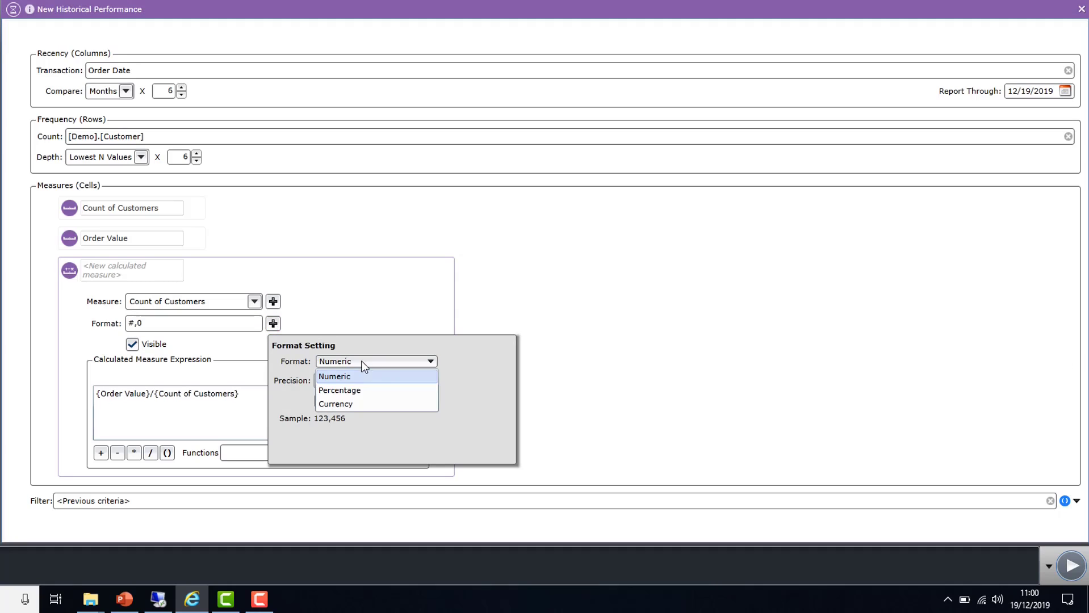
{"action": "left_click", "coordinate": [356, 403]}
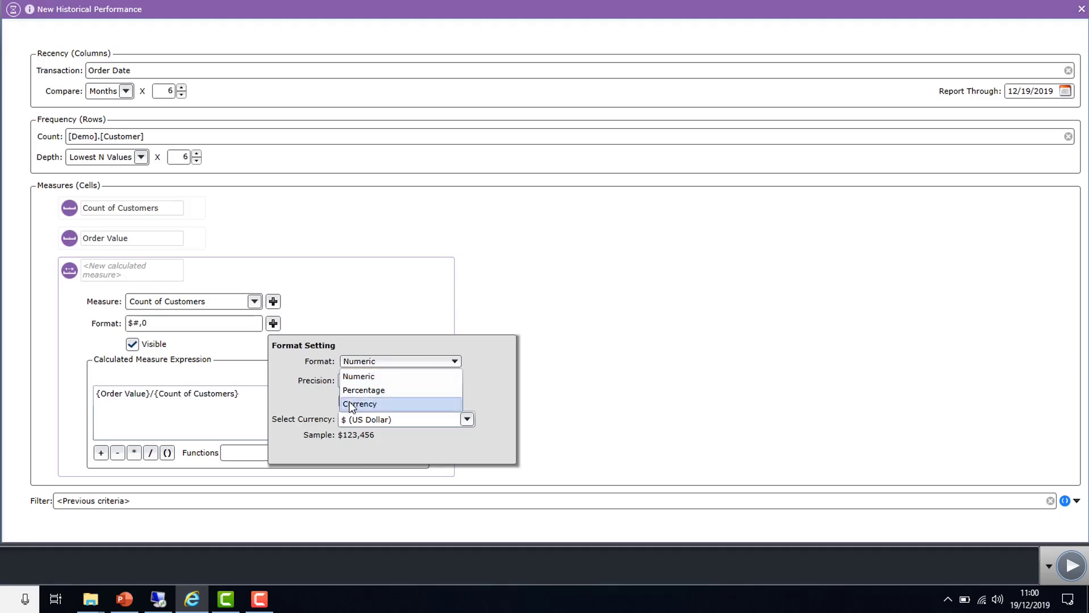
{"action": "left_click", "coordinate": [376, 300]}
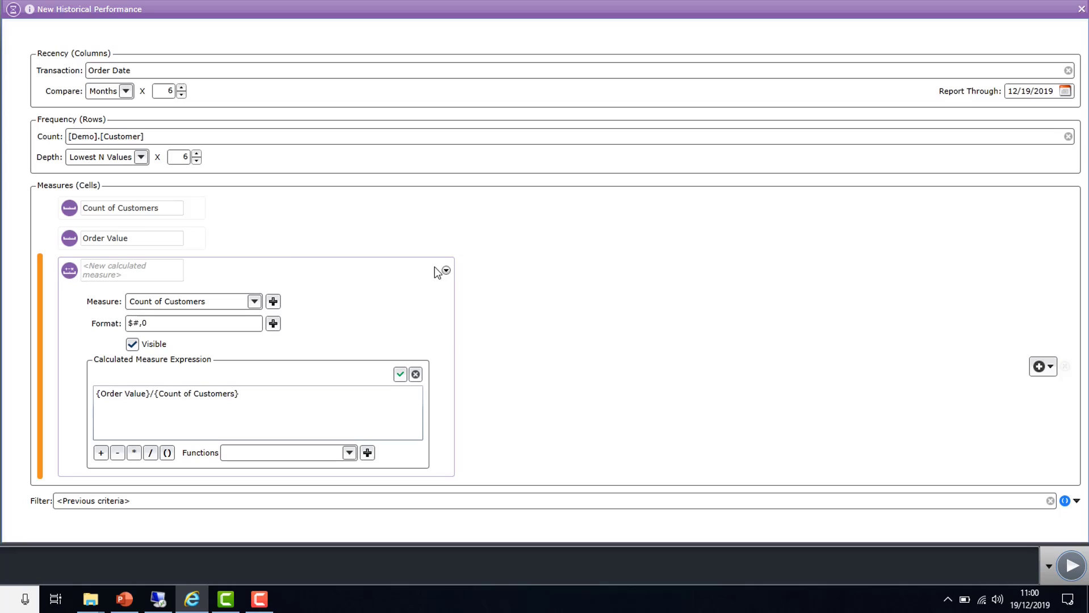
Name the calculated measure "Average Order Value" and collapse its settings
{"action": "left_click", "coordinate": [113, 268]}
{"action": "type", "text": "Averag"}
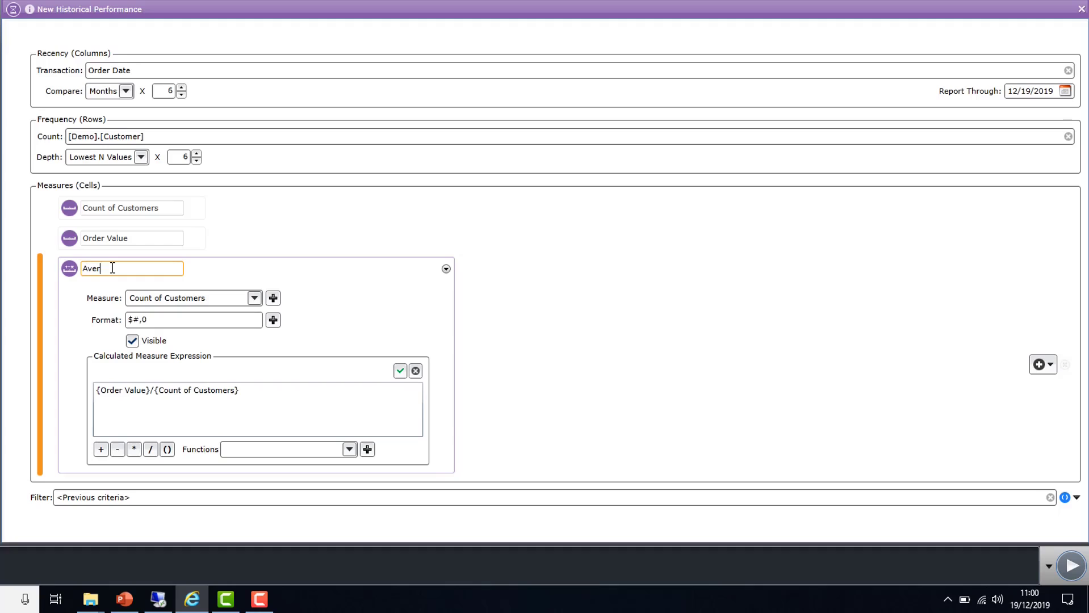
{"action": "type", "text": "e Order Value"}
{"action": "left_click", "coordinate": [446, 269]}
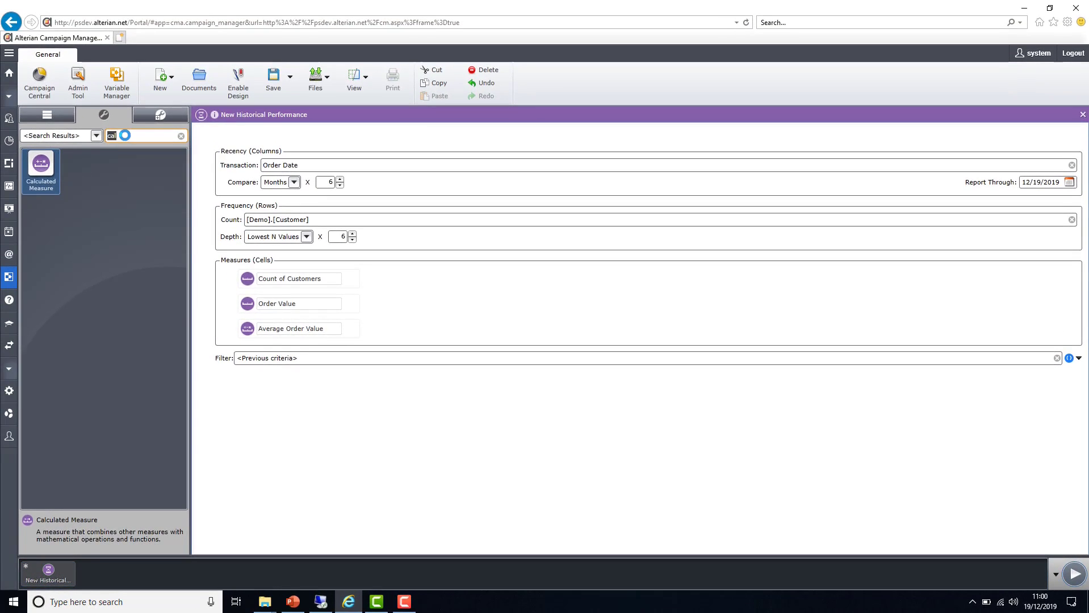
Search the tools for "cro" and add a Crosstab Grid after the historical performance report in the workflow
{"action": "type", "text": "cro"}
{"action": "left_click_drag", "start_coordinate": [40, 164], "coordinate": [106, 535]}
{"action": "left_click_drag", "start_coordinate": [131, 582], "coordinate": [127, 581]}
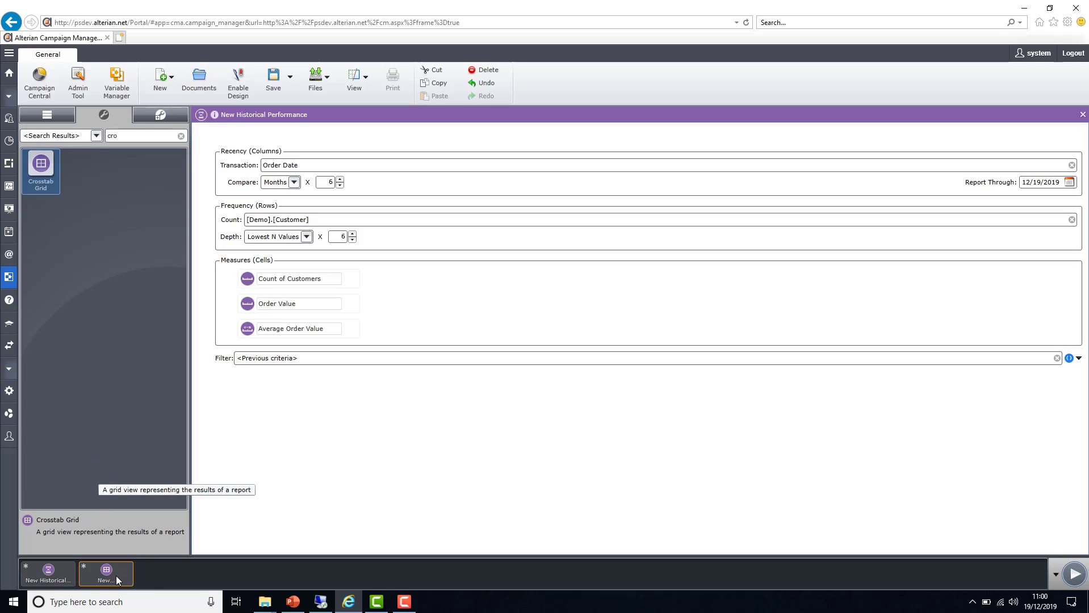
Set the new historical performance report as the crosstab grid's report source and display the grid
{"action": "left_click", "coordinate": [116, 576]}
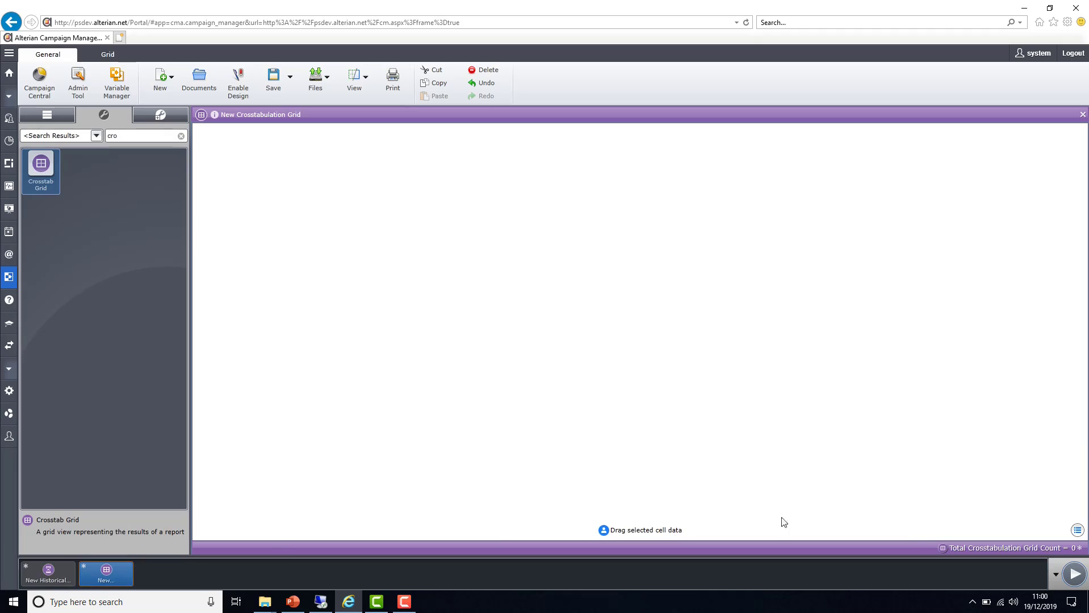
{"action": "left_click", "coordinate": [1072, 531]}
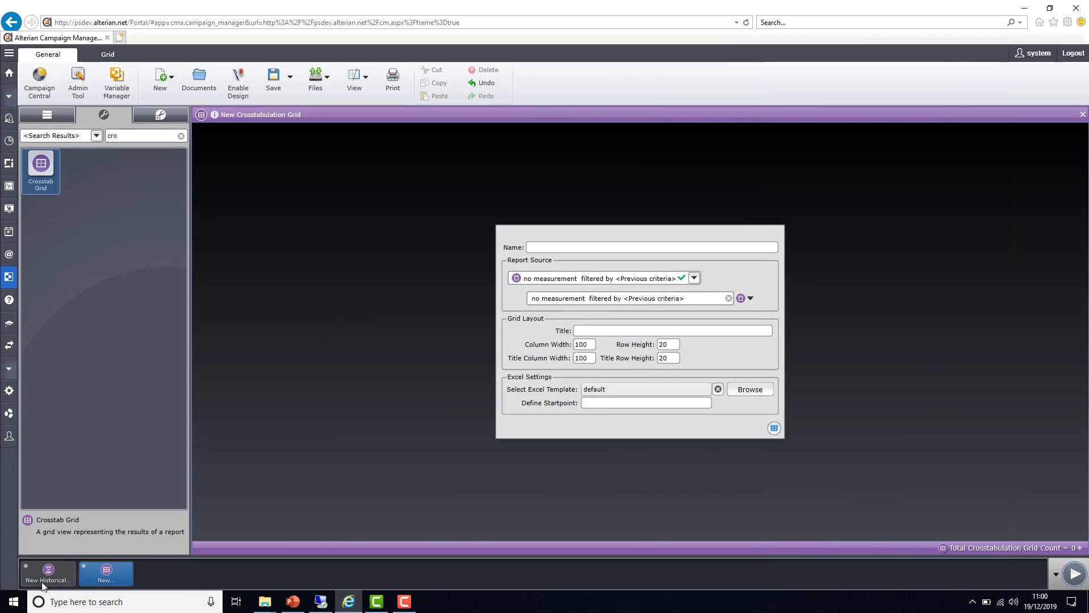
{"action": "left_click_drag", "start_coordinate": [42, 586], "coordinate": [618, 299]}
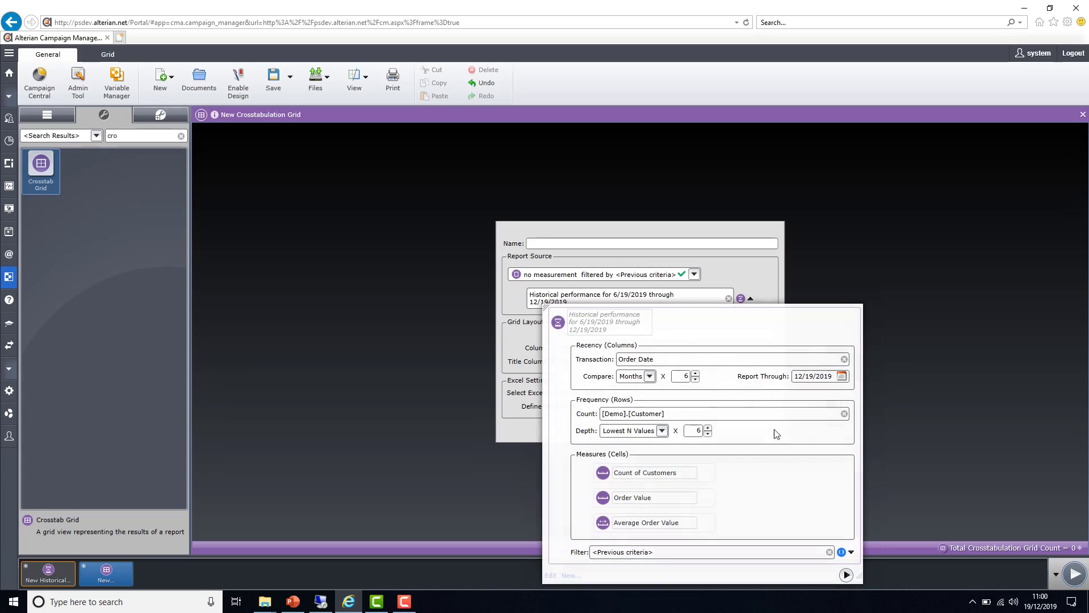
{"action": "left_click", "coordinate": [525, 410]}
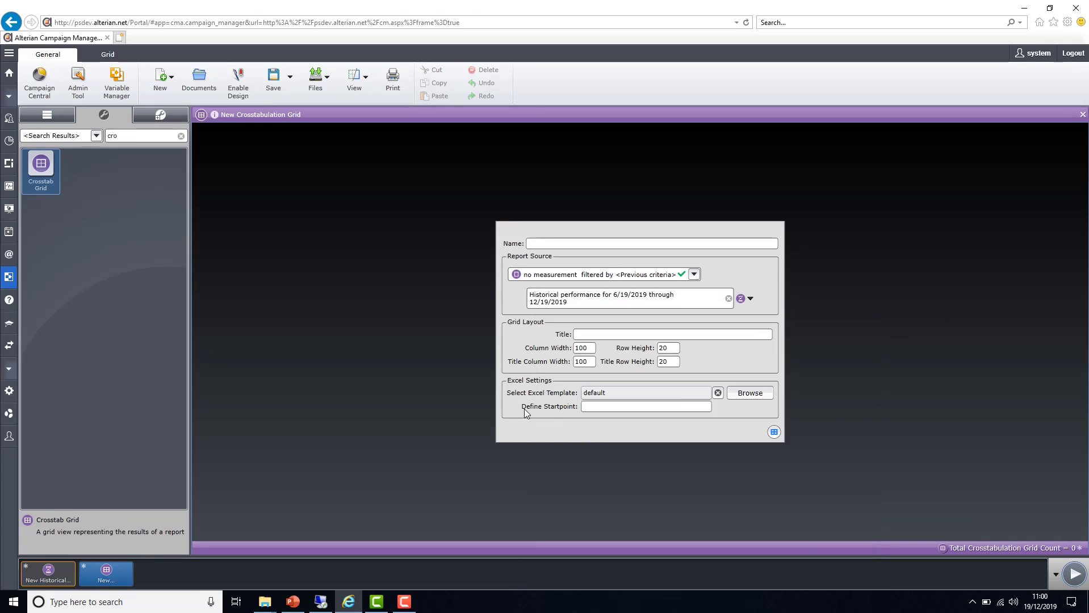
{"action": "left_click", "coordinate": [773, 433]}
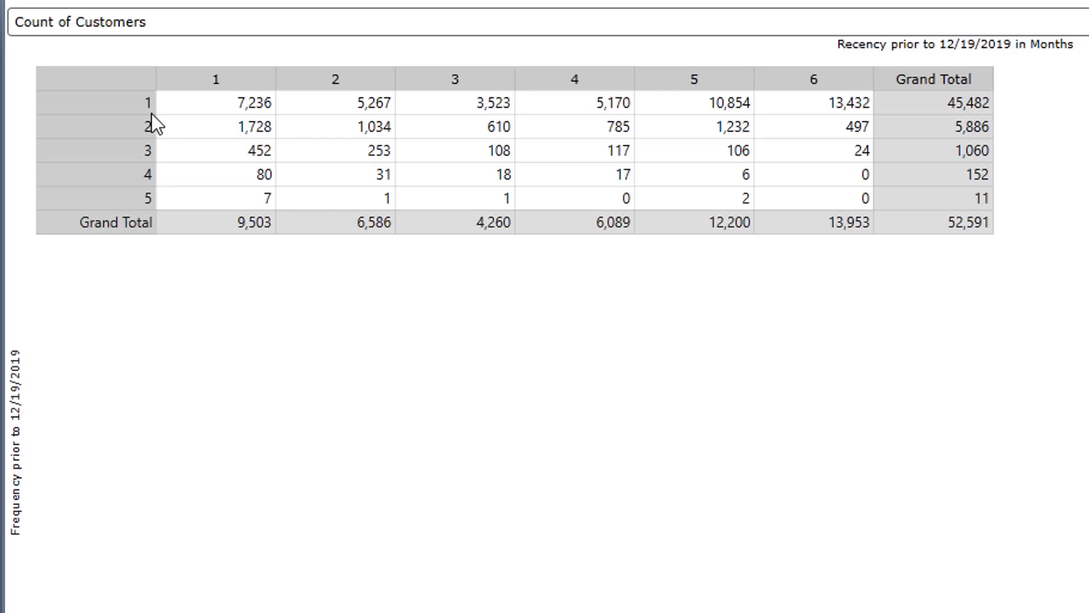
Create a segment from the customer count cell at frequency 1 and recency 6 months, and run its count
{"action": "left_click", "coordinate": [832, 106]}
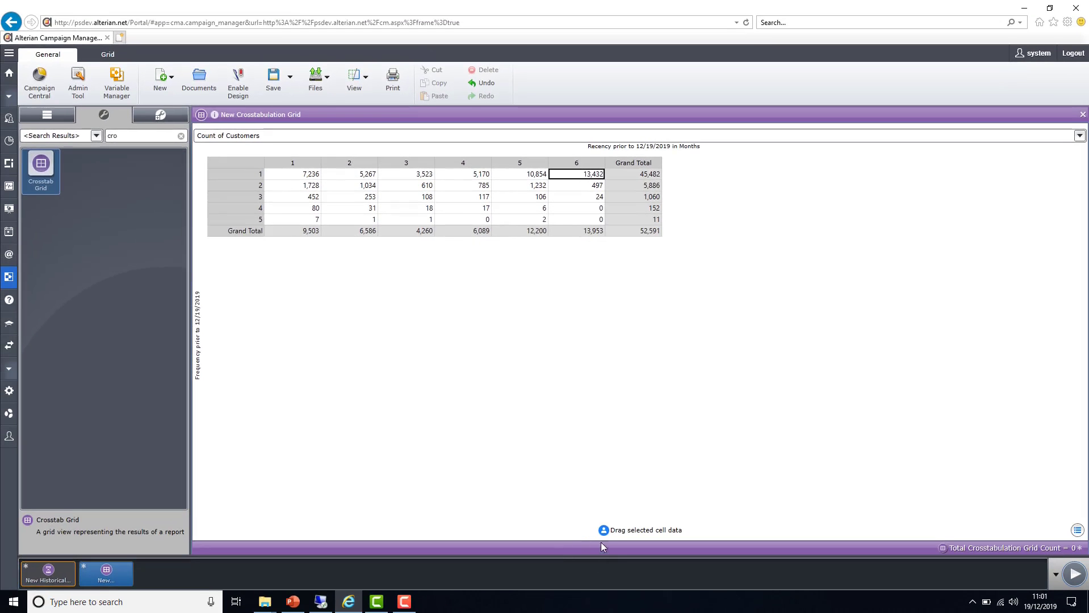
{"action": "left_click_drag", "start_coordinate": [605, 531], "coordinate": [533, 574]}
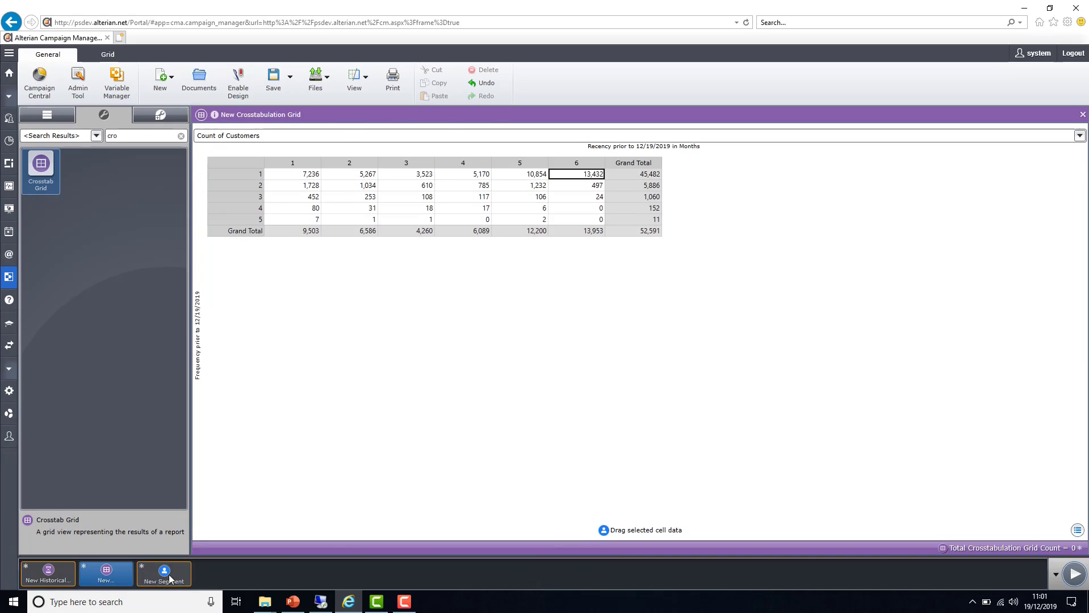
{"action": "left_click", "coordinate": [169, 579]}
{"action": "left_click", "coordinate": [1075, 575]}
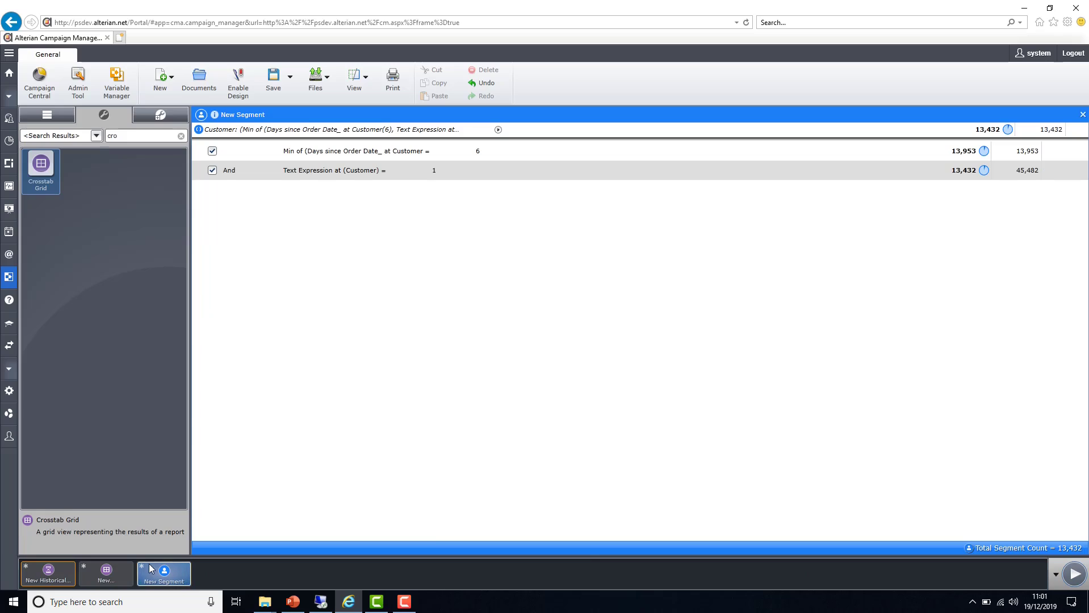
Return to the crosstab grid and switch its displayed measure to Order Value
{"action": "left_click", "coordinate": [118, 576]}
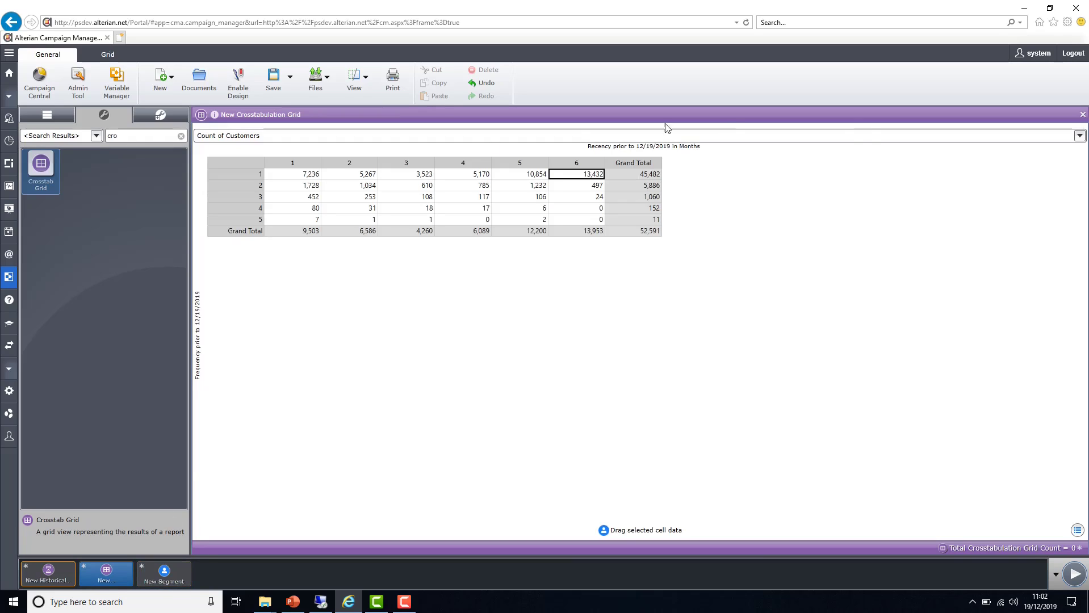
{"action": "left_click", "coordinate": [810, 139]}
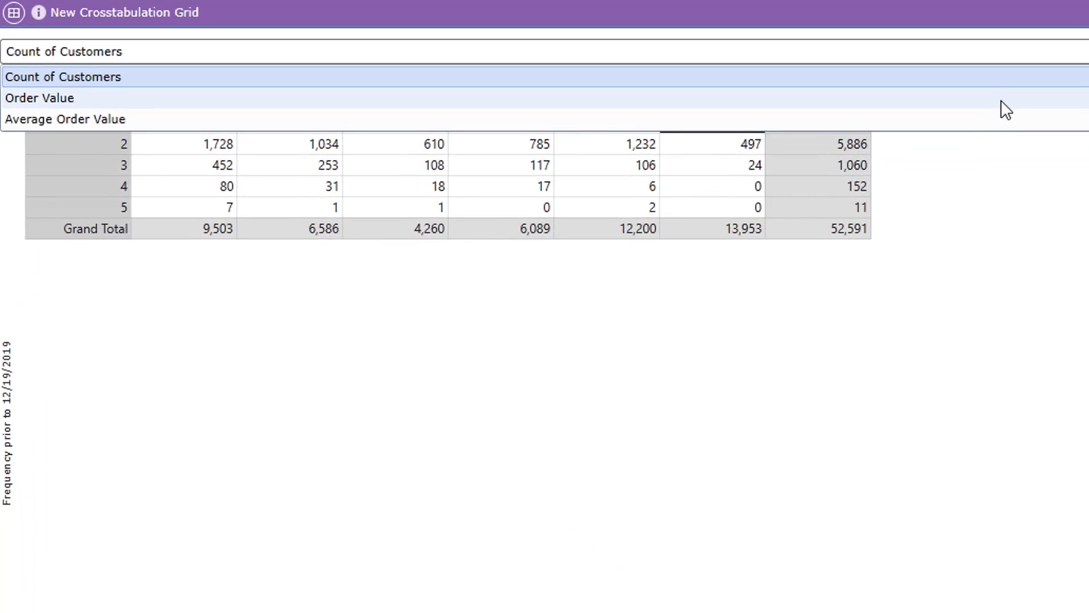
{"action": "left_click", "coordinate": [1001, 102]}
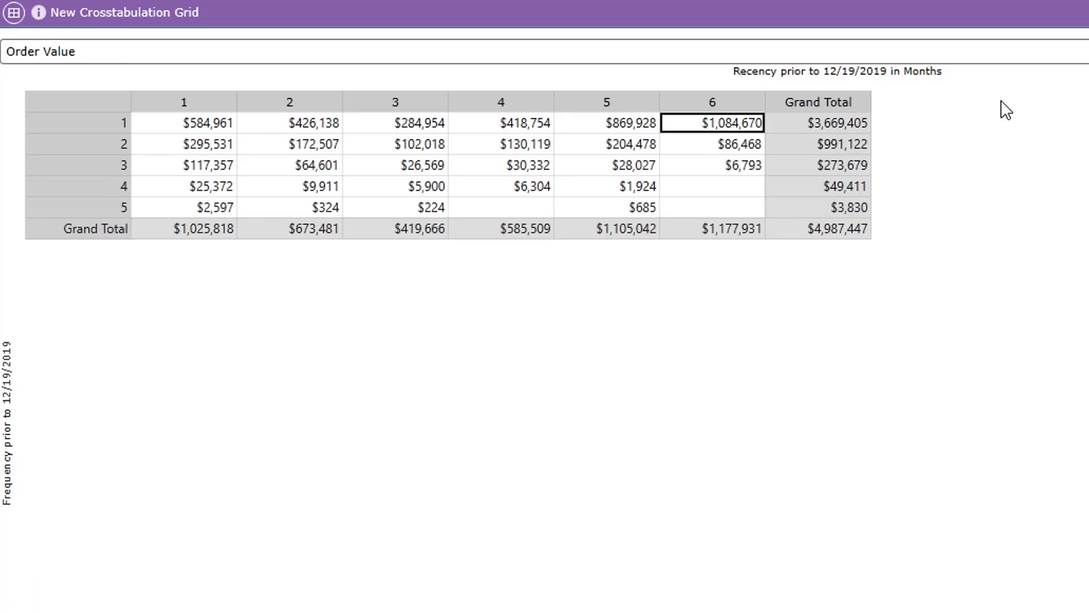